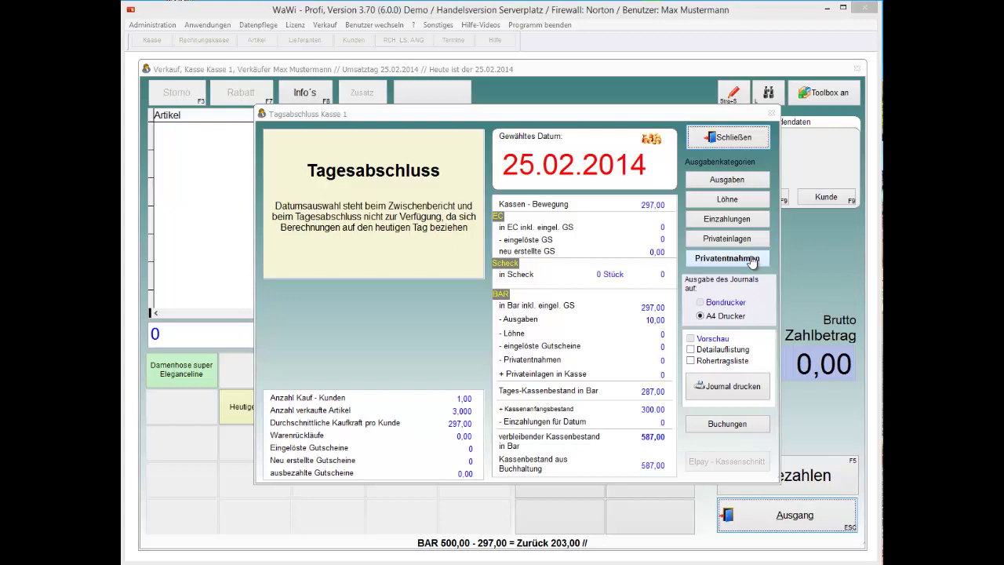
Start a new deposit (Einzahlung) from the daily closing, posting from Kasse 1 to the Geschäftskonto
{"action": "left_click", "coordinate": [751, 260]}
{"action": "left_click", "coordinate": [757, 220]}
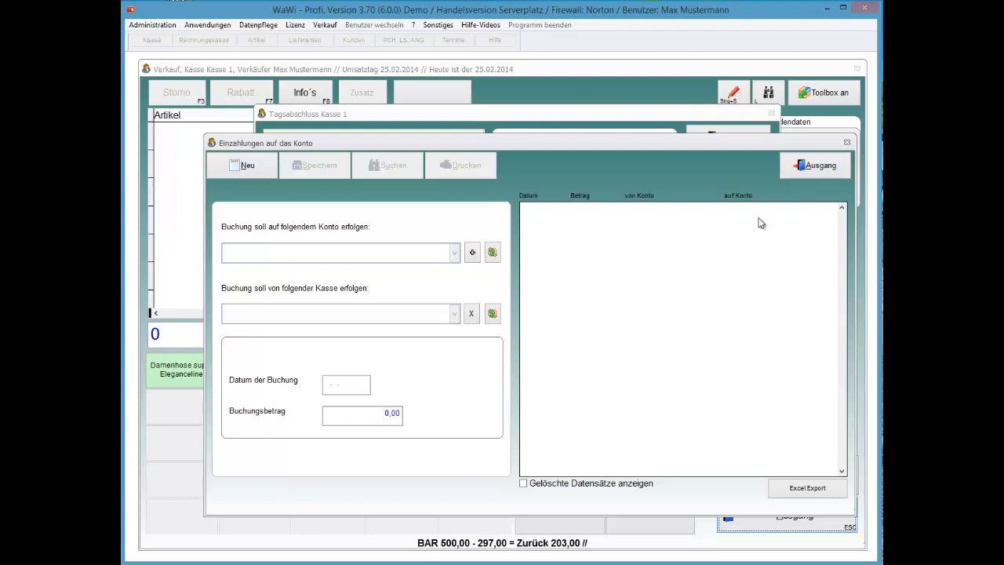
{"action": "key", "text": "alt+n"}
{"action": "key", "text": "Return"}
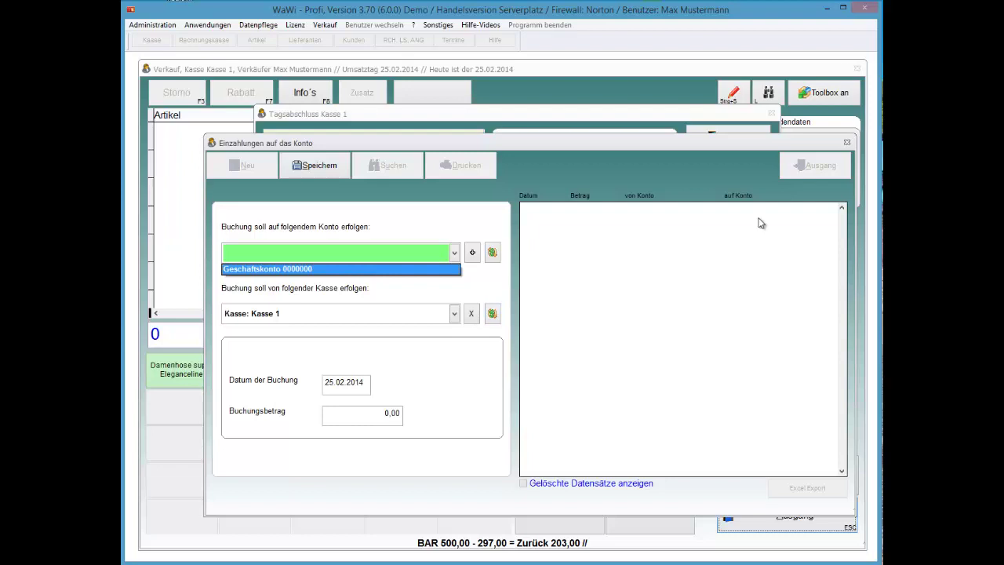
{"action": "key", "text": "Return"}
{"action": "key", "text": "Tab"}
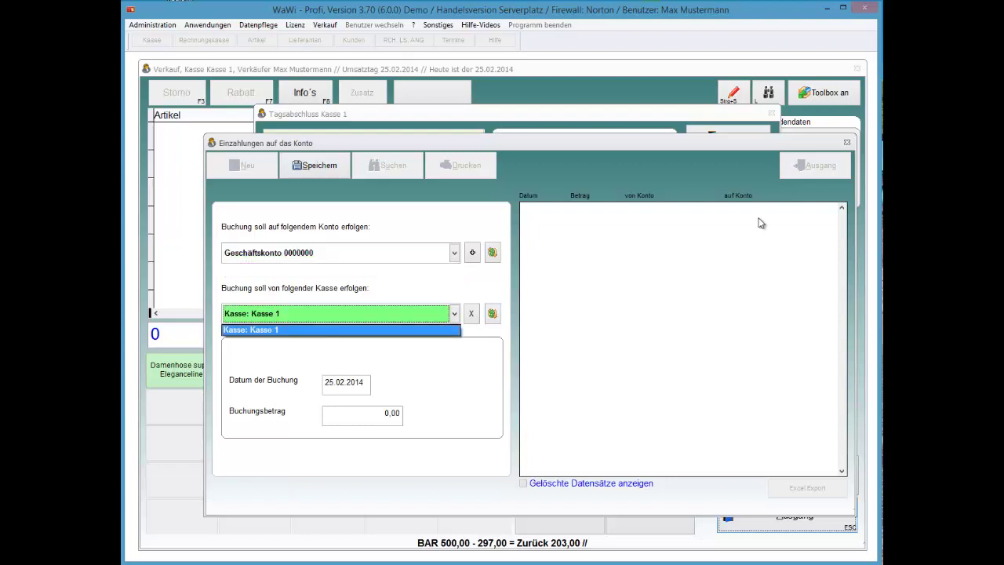
{"action": "key", "text": "Return"}
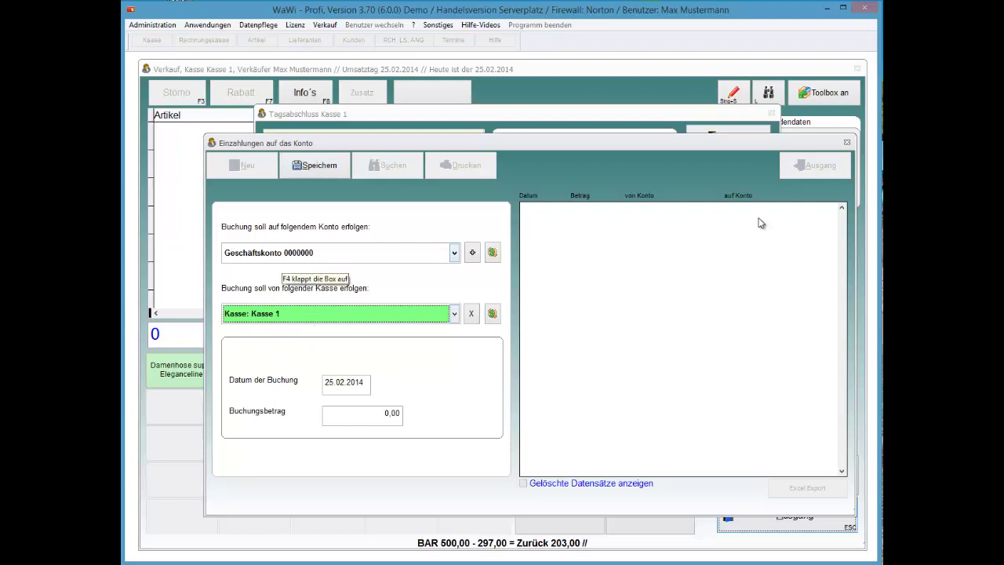
{"action": "key", "text": "Tab"}
{"action": "key", "text": "Tab"}
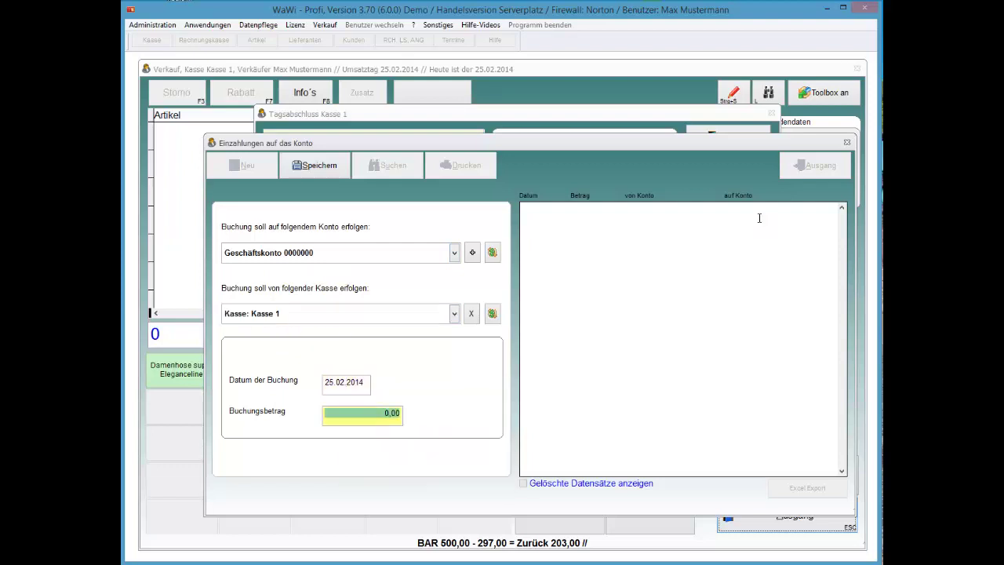
Set the deposit's booking amount to 20, save the new record and return to the daily closing
{"action": "type", "text": "20"}
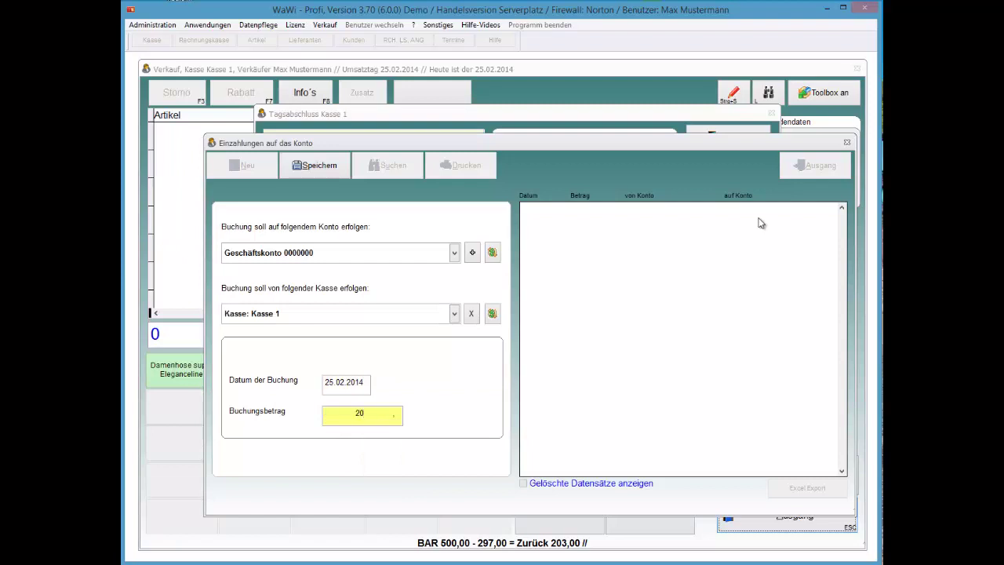
{"action": "key", "text": "Tab"}
{"action": "key", "text": "Return"}
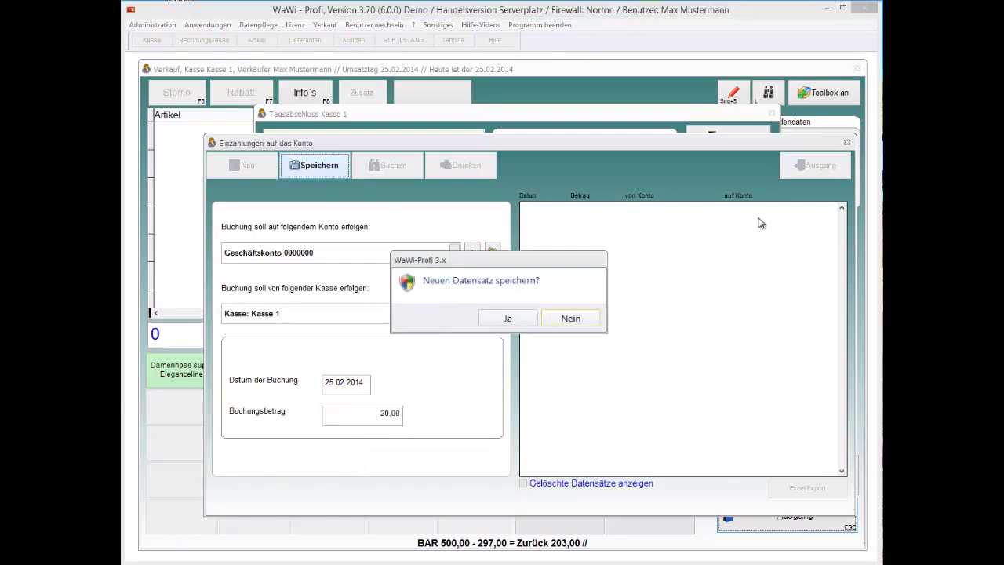
{"action": "key", "text": "j"}
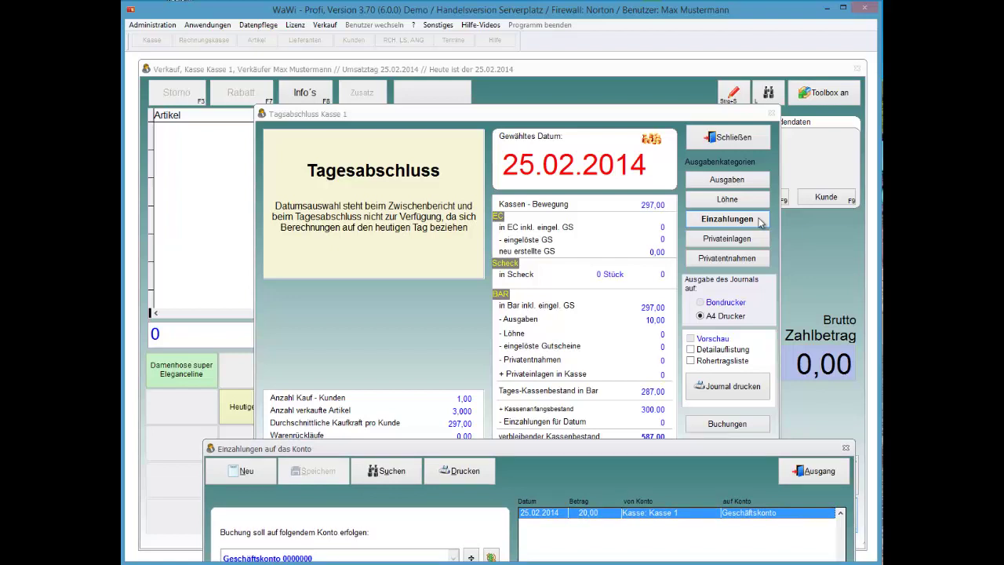
{"action": "key", "text": "Escape"}
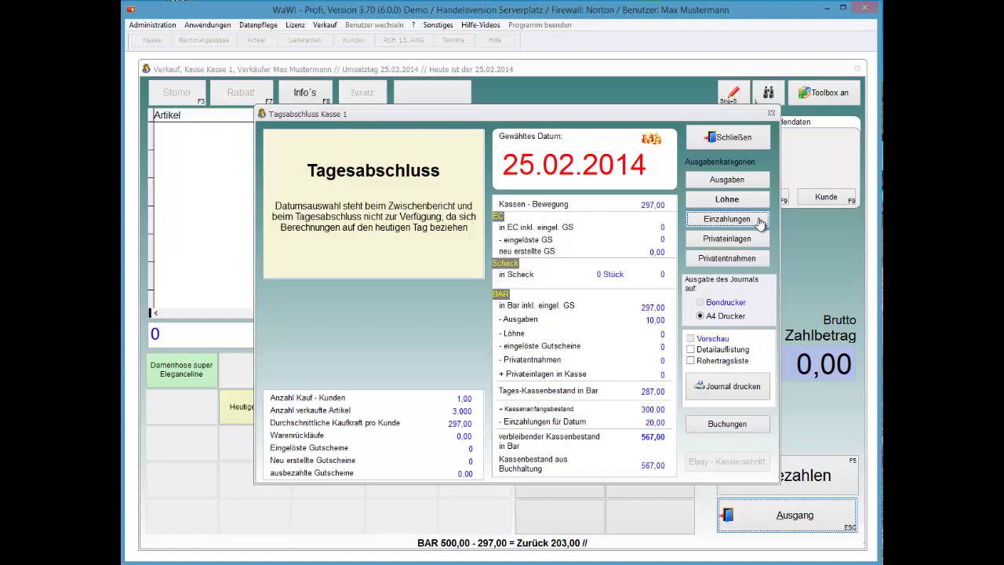
Try to book another deposit of 1000 from Kasse 1 to the Geschäftskonto
{"action": "left_click", "coordinate": [759, 222]}
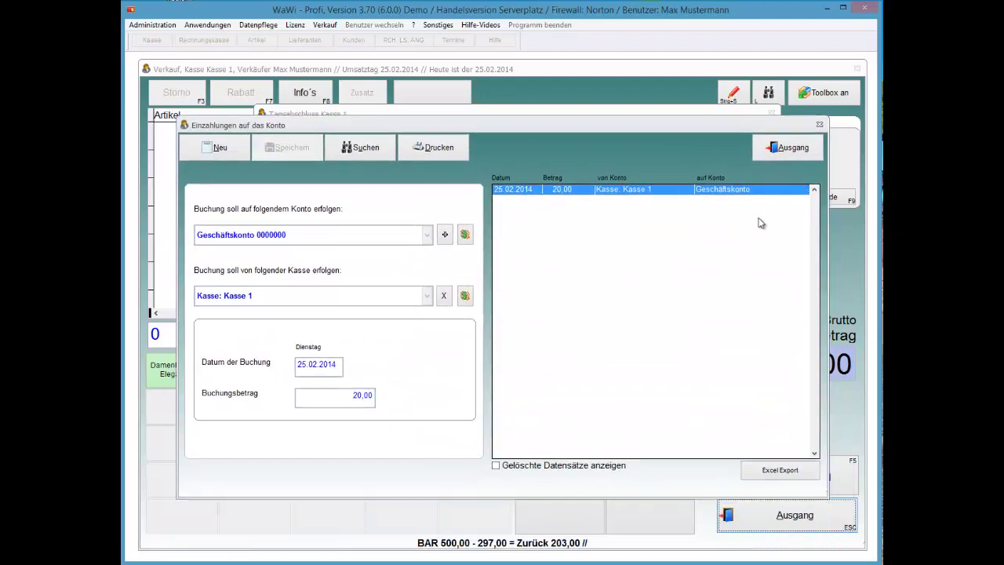
{"action": "key", "text": "Return"}
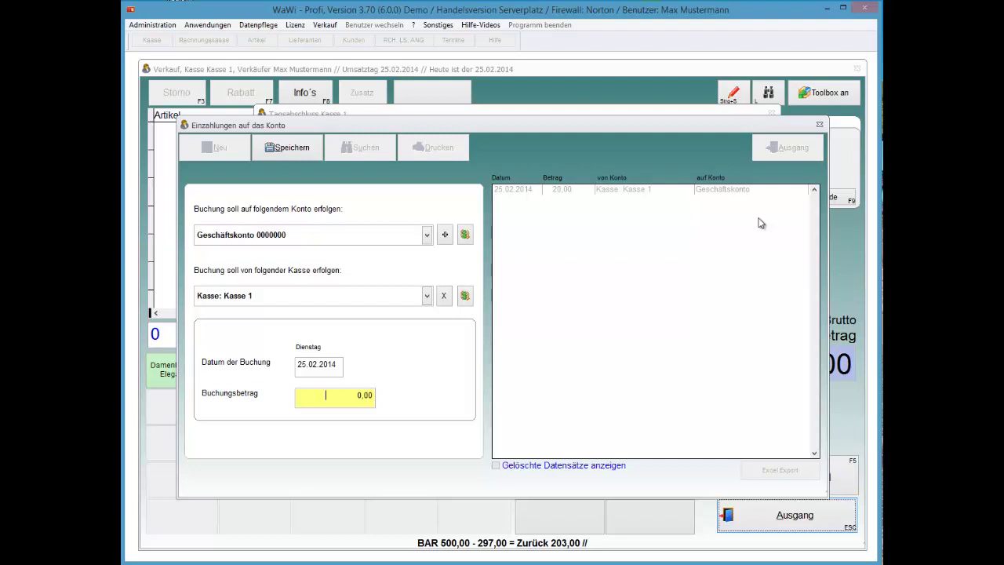
{"action": "type", "text": "1000"}
{"action": "key", "text": "Escape"}
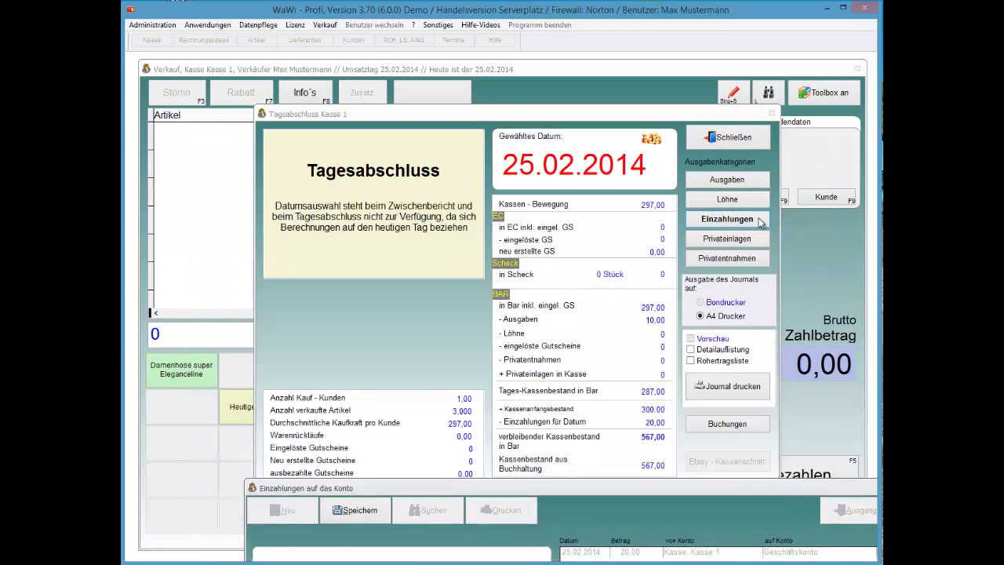
{"action": "left_click", "coordinate": [727, 219]}
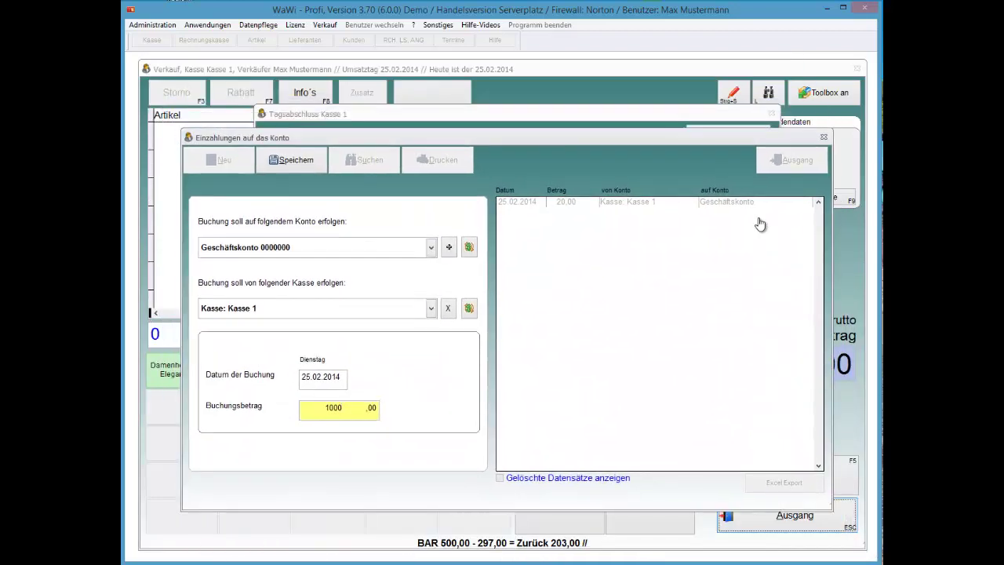
{"action": "key", "text": "Return"}
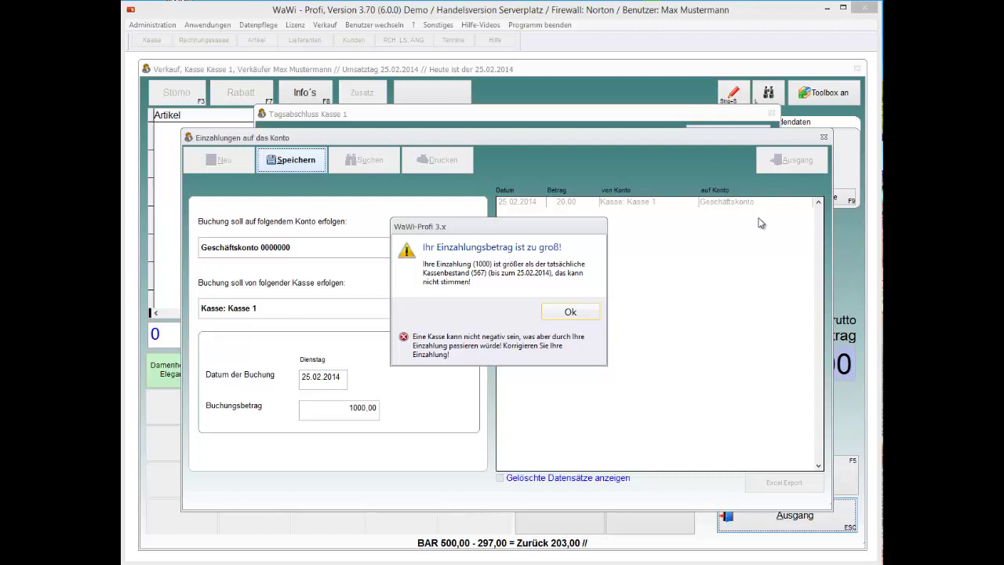
{"action": "key", "text": "Return"}
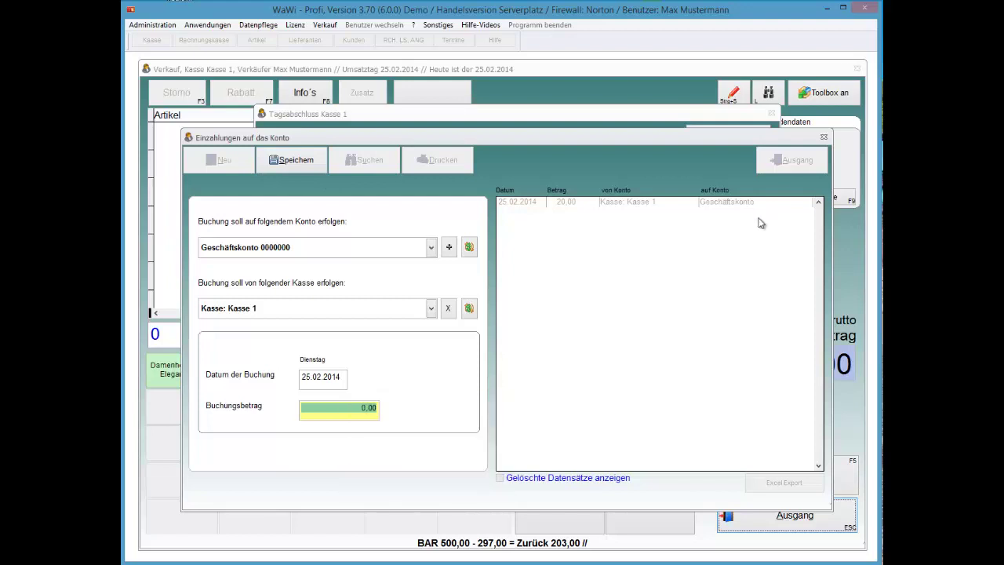
Try to save the deposit with a zero amount, then discard it and return to the daily closing
{"action": "key", "text": "Return"}
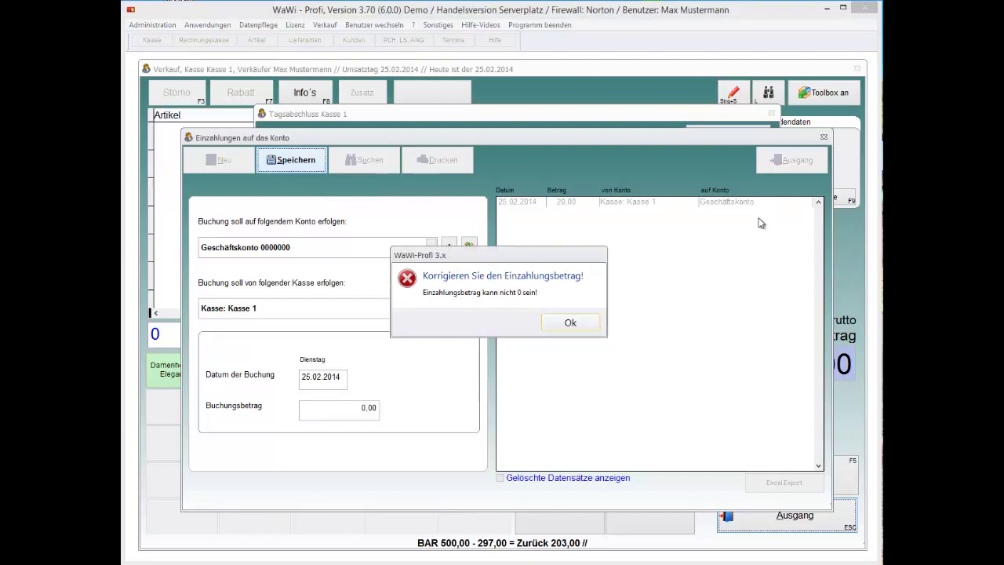
{"action": "key", "text": "Return"}
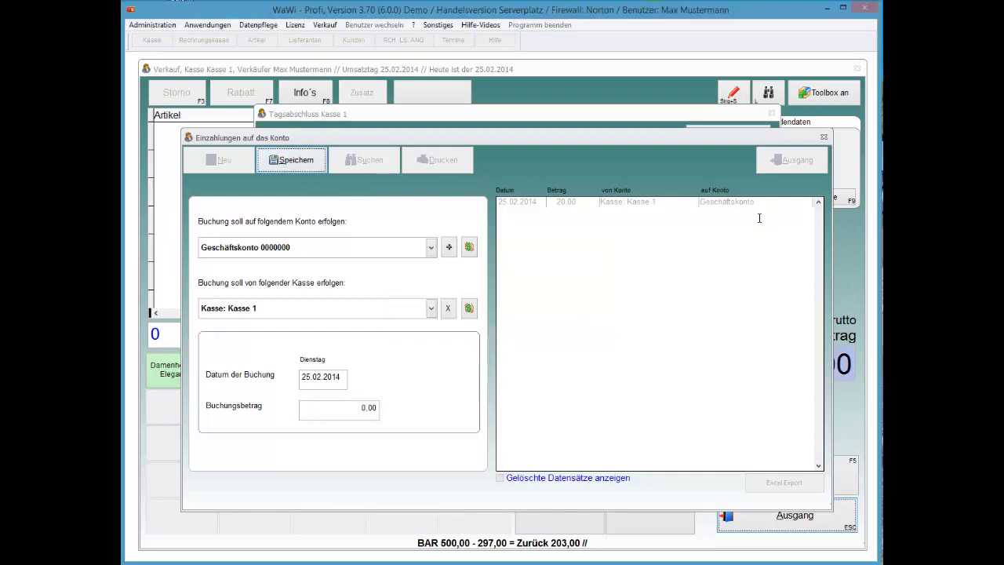
{"action": "left_click", "coordinate": [760, 224]}
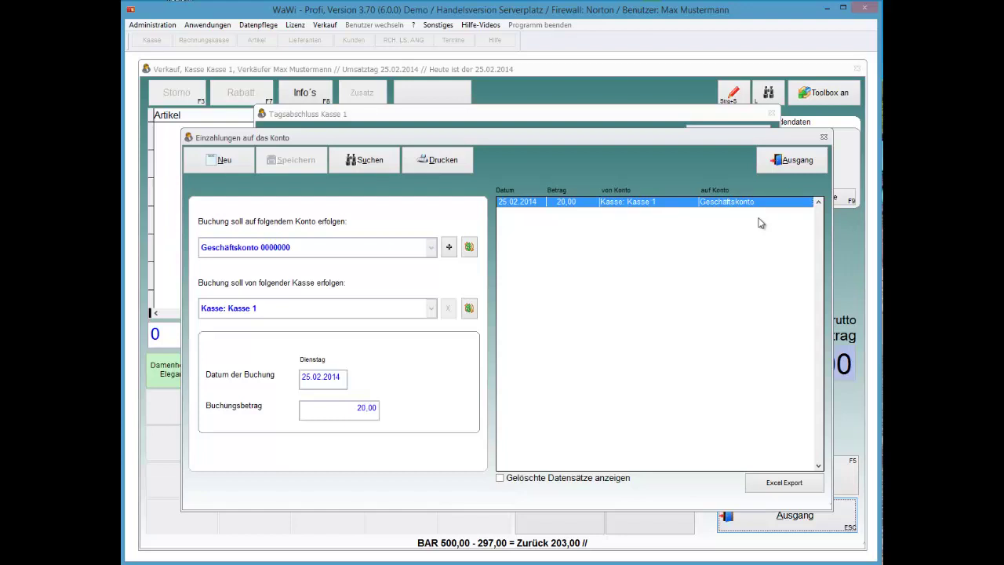
{"action": "key", "text": "Escape"}
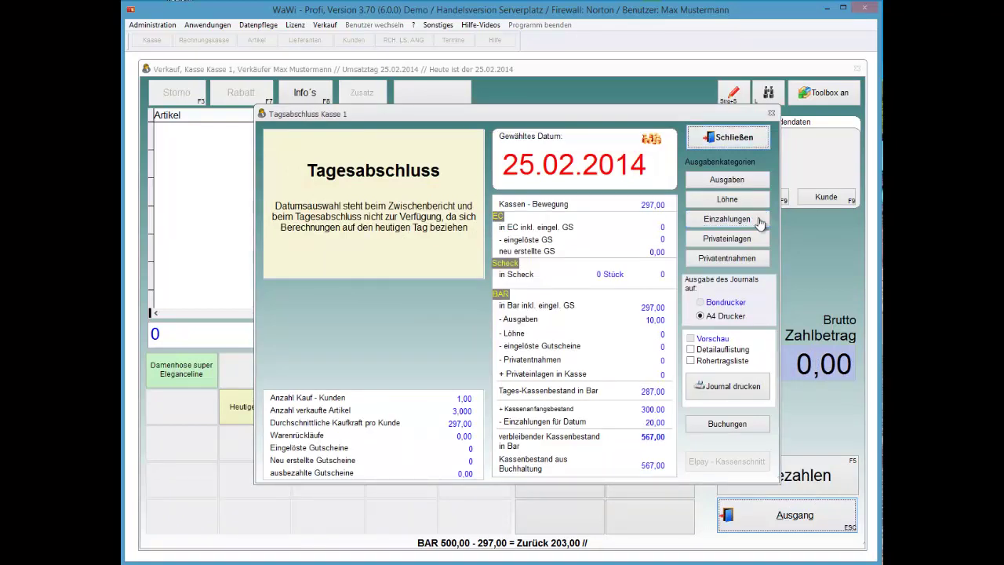
Run the daily closing for Kasse 1 with the journal output, without counting the change money
{"action": "key", "text": "Return"}
{"action": "key", "text": "Return"}
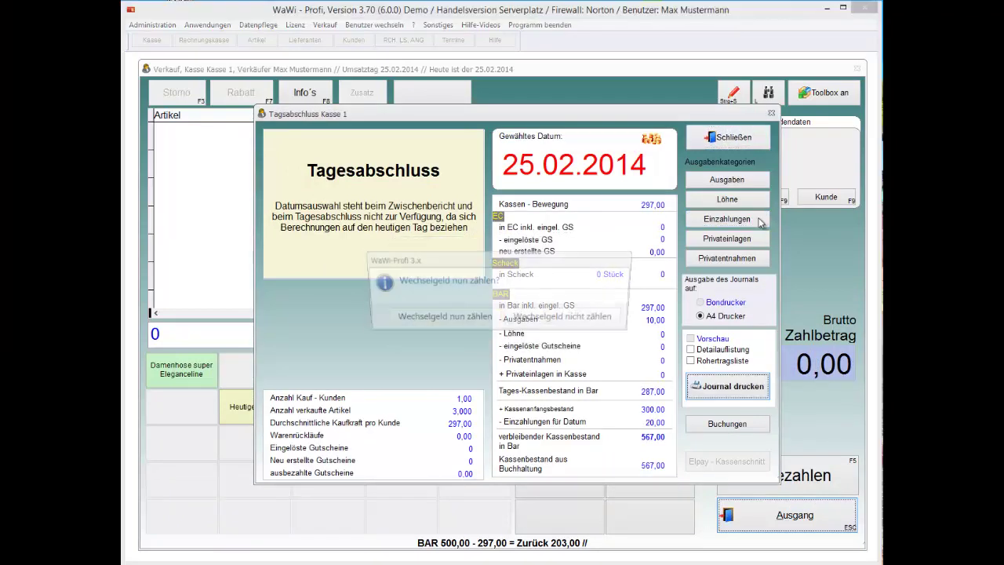
{"action": "key", "text": "Tab"}
{"action": "key", "text": "Return"}
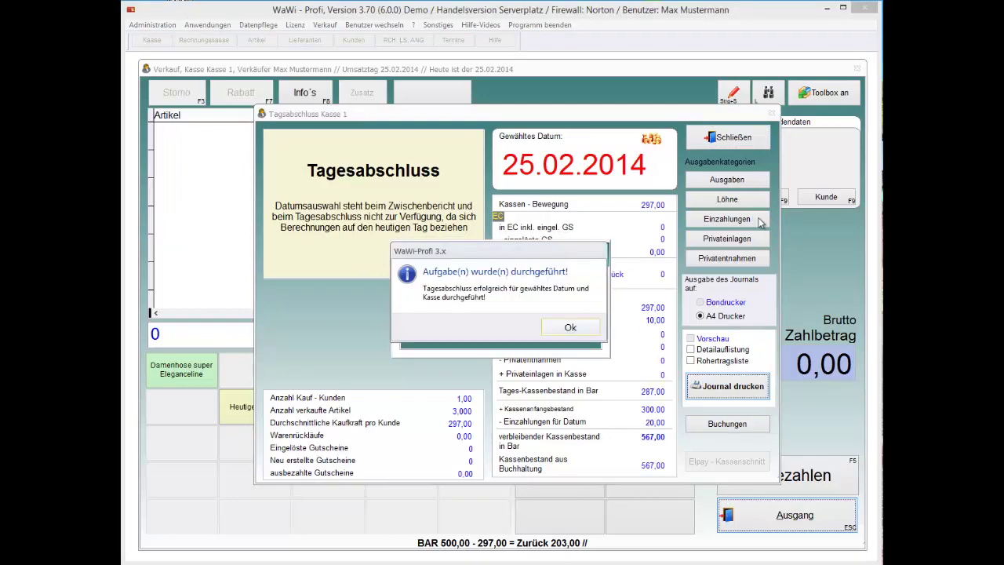
{"action": "key", "text": "Return"}
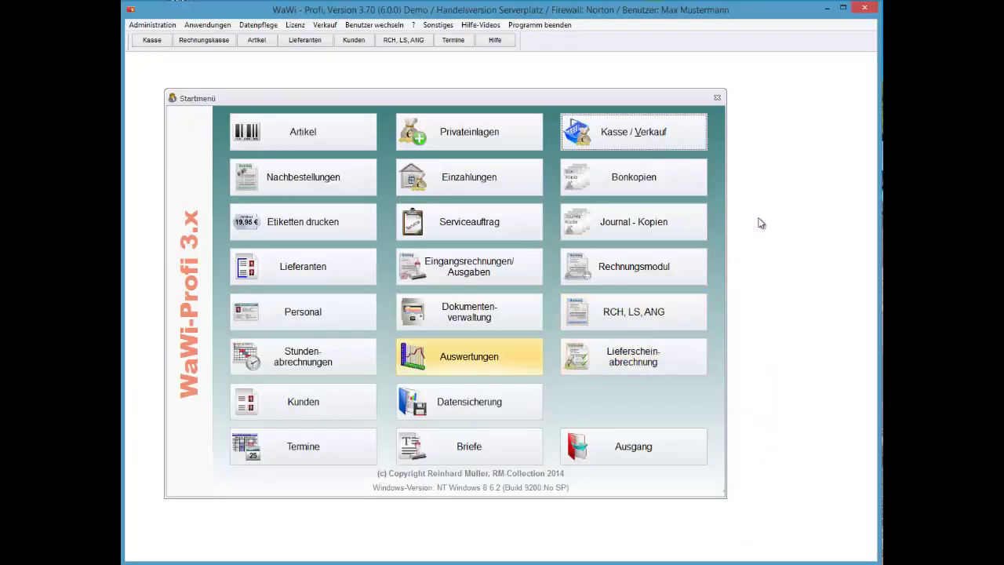
Open the cash book (Kassenbuch) from the evaluations
{"action": "key", "text": "Return"}
{"action": "key", "text": "Up"}
{"action": "key", "text": "Up"}
{"action": "key", "text": "Right"}
{"action": "key", "text": "Return"}
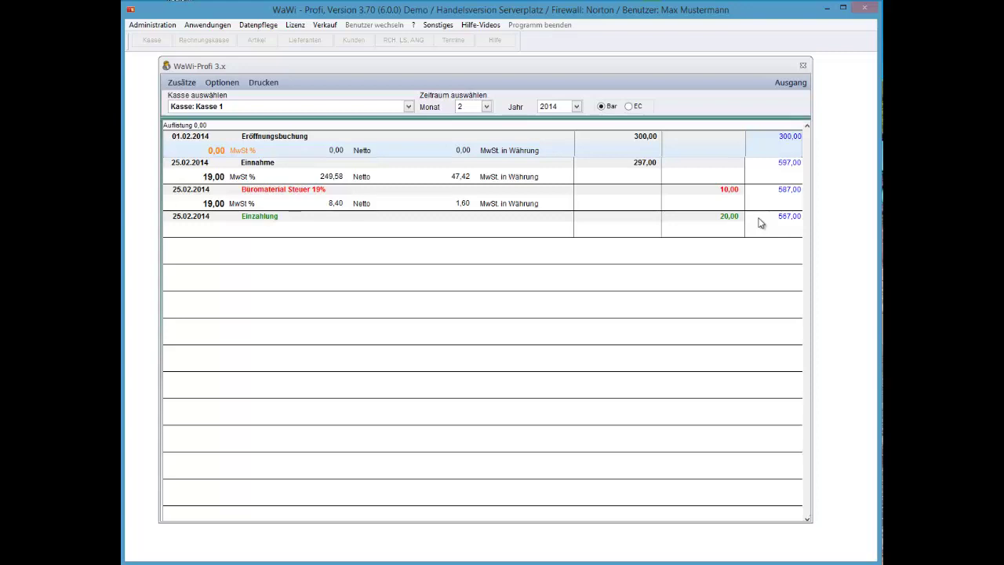
Go through the income, office supplies and deposit entries in Kasse 1's cash book, then return to the start menu
{"action": "key", "text": "Down"}
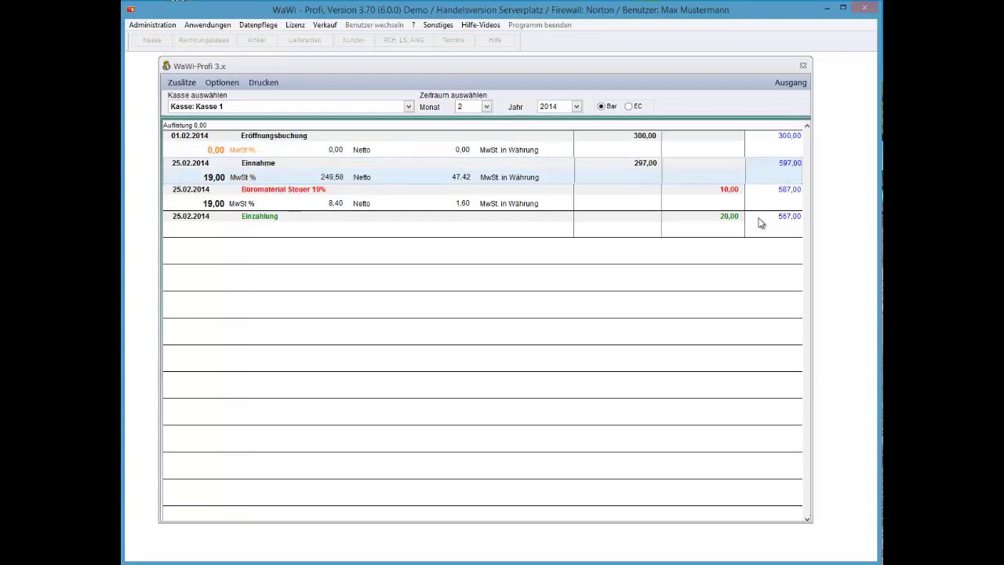
{"action": "key", "text": "Down"}
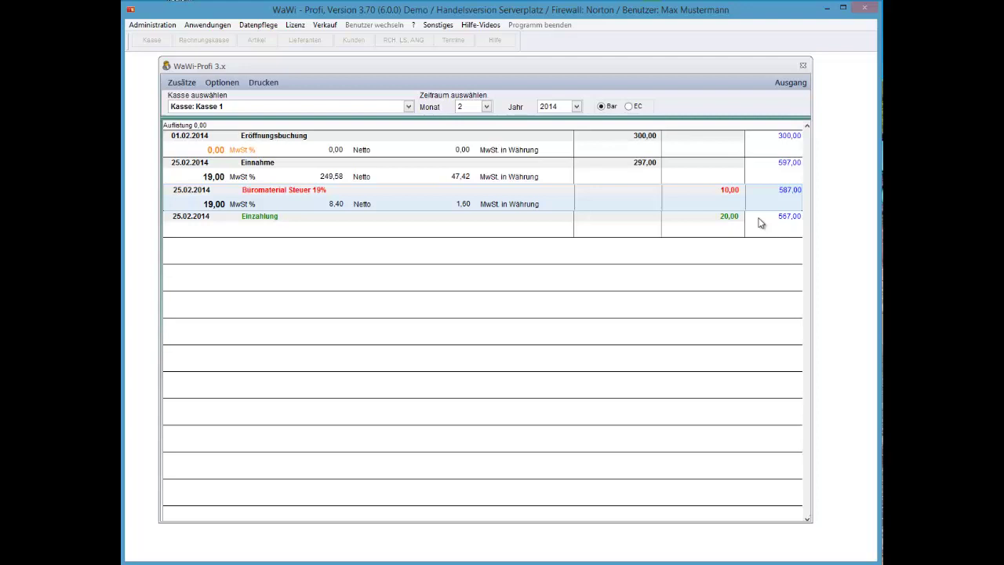
{"action": "key", "text": "Down"}
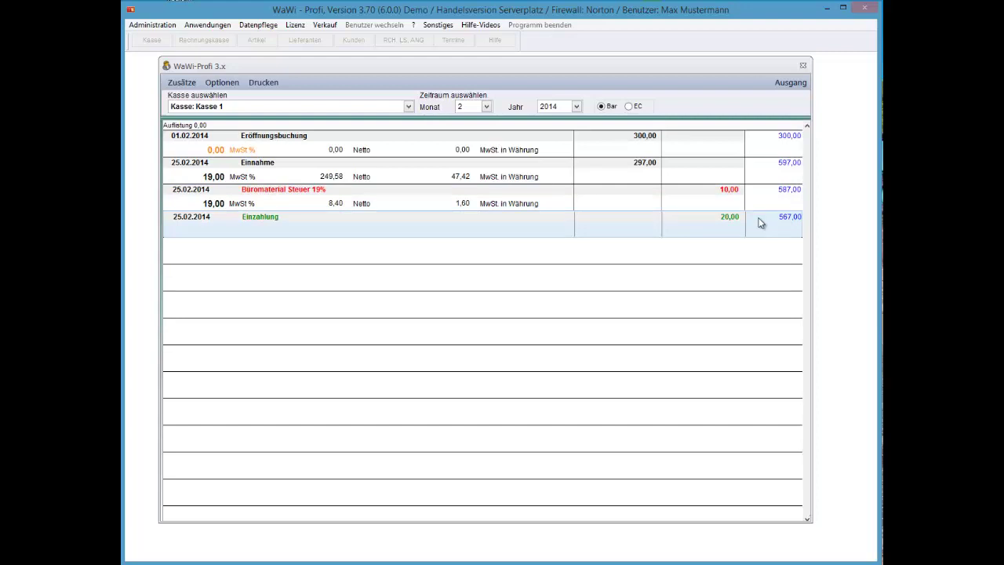
{"action": "key", "text": "Escape"}
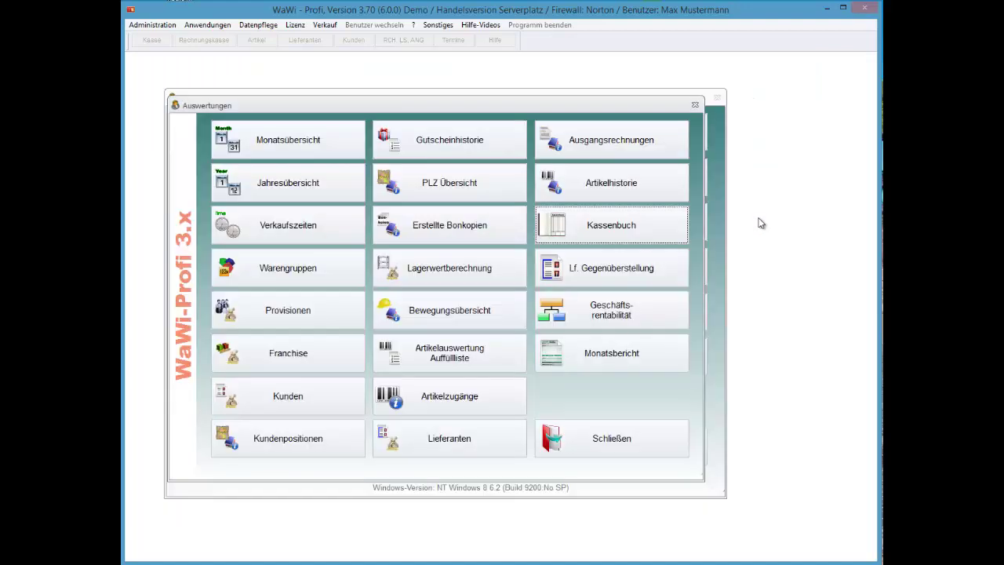
{"action": "key", "text": "Escape"}
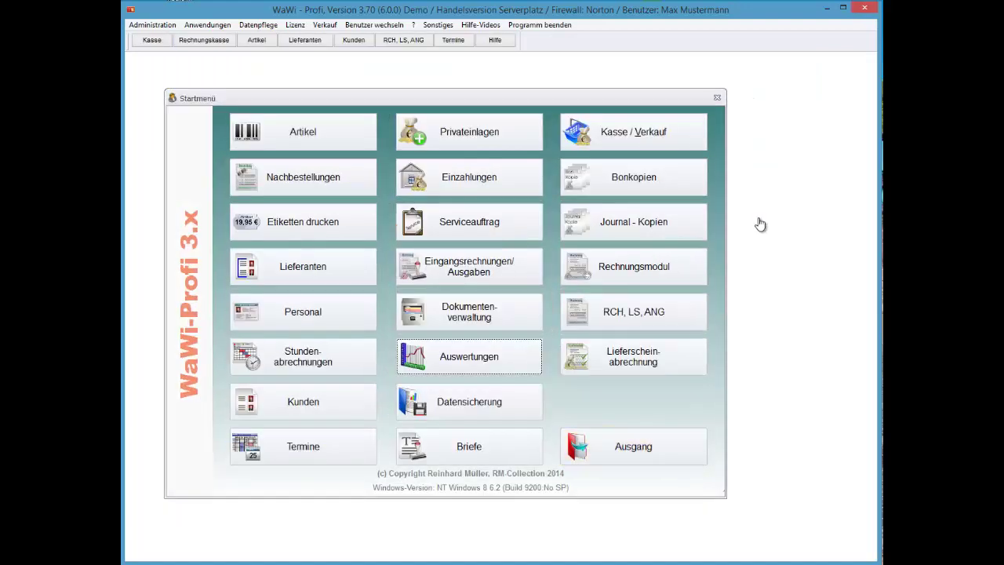
Open the accounting bookings (Buchungen) to view the Geschäftskonto entries
{"action": "key", "text": "alt+n"}
{"action": "key", "text": "Down"}
{"action": "key", "text": "Down"}
{"action": "key", "text": "Down"}
{"action": "key", "text": "Down"}
{"action": "key", "text": "Down"}
{"action": "key", "text": "Down"}
{"action": "key", "text": "Down"}
{"action": "key", "text": "Down"}
{"action": "key", "text": "Right"}
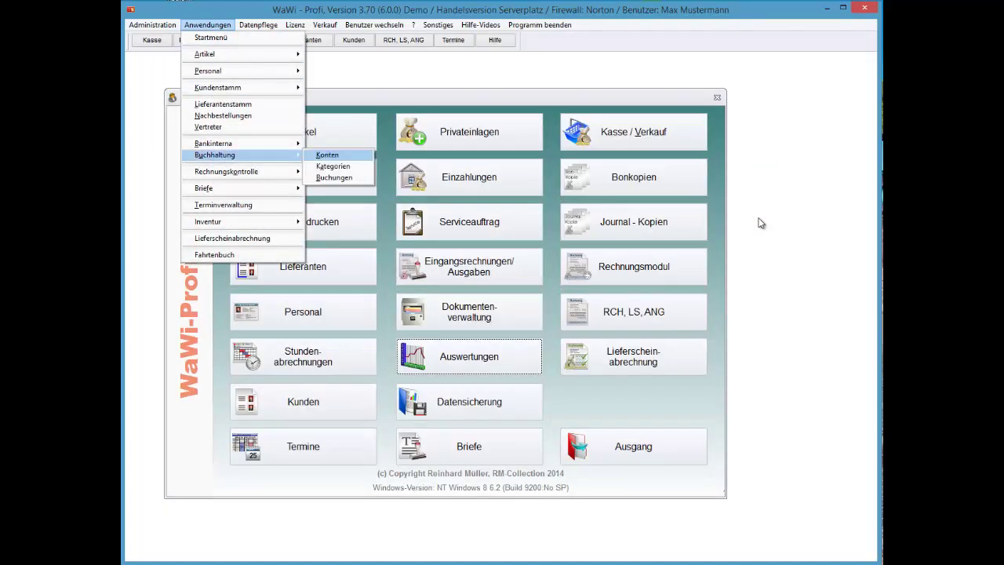
{"action": "key", "text": "Down"}
{"action": "key", "text": "Down"}
{"action": "key", "text": "Return"}
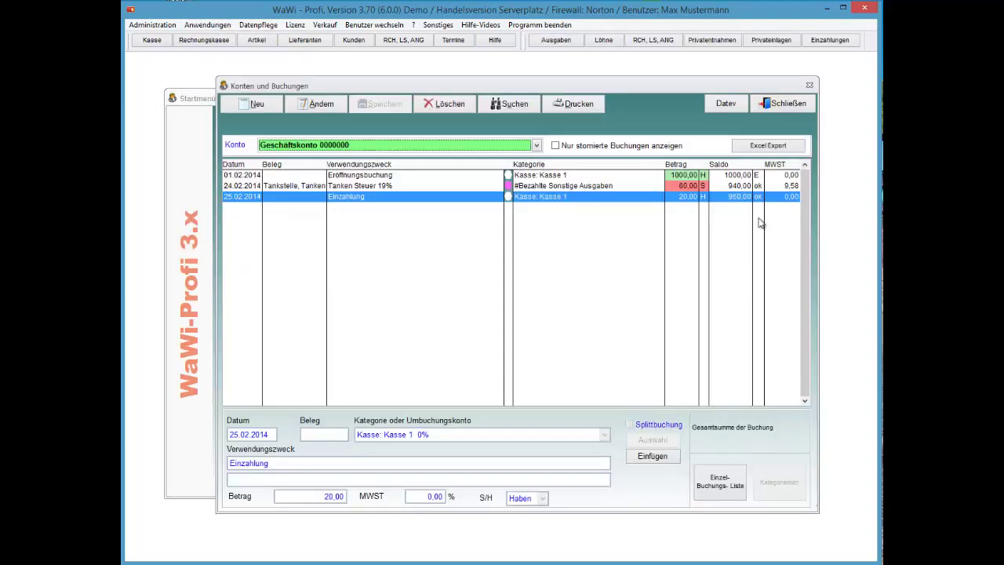
Switch the bookings to Kasse 1 and examine its daily revenue, office supplies and deposit entries
{"action": "key", "text": "alt+Down"}
{"action": "key", "text": "Down"}
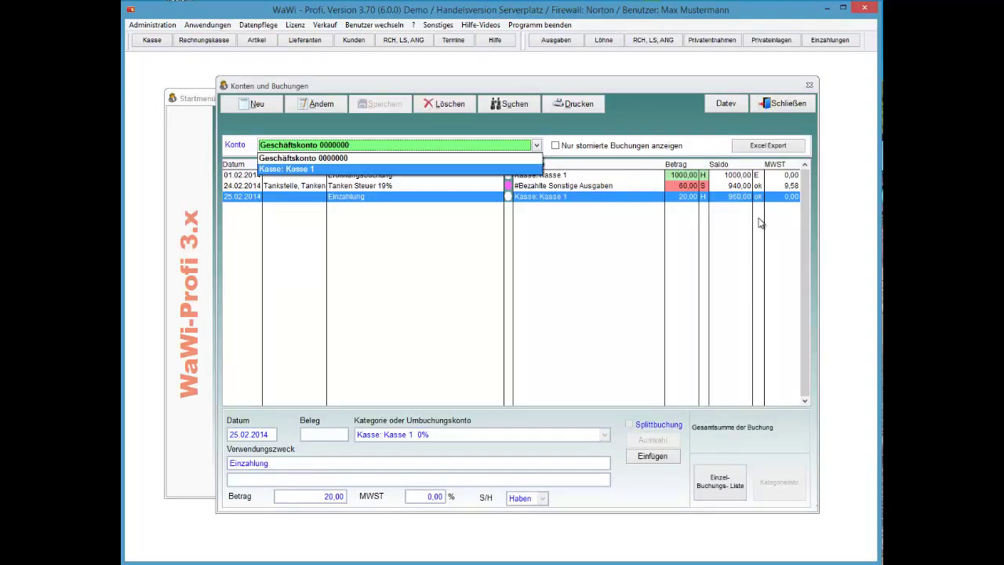
{"action": "key", "text": "Return"}
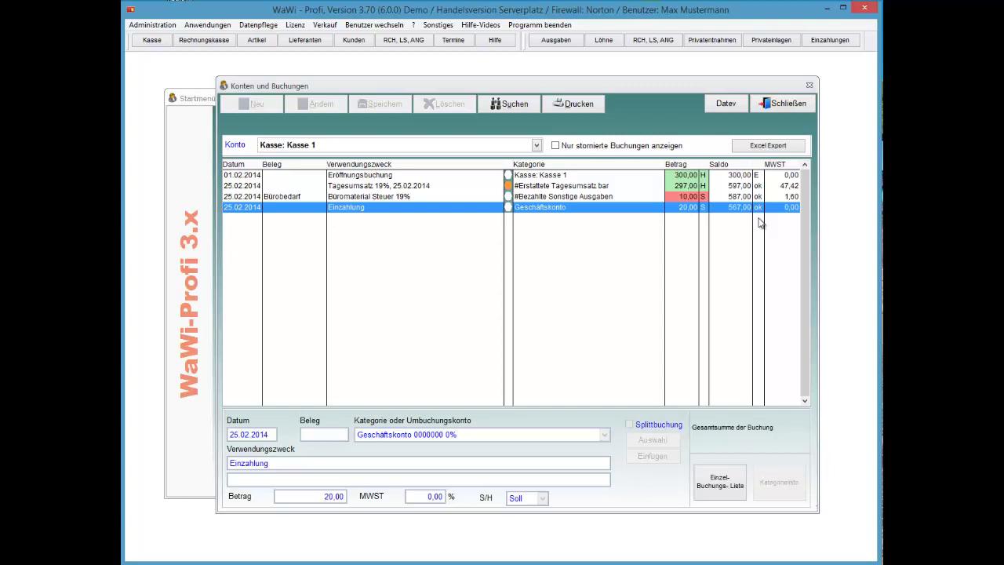
{"action": "key", "text": "Up"}
{"action": "key", "text": "Up"}
{"action": "key", "text": "Up"}
{"action": "key", "text": "Down"}
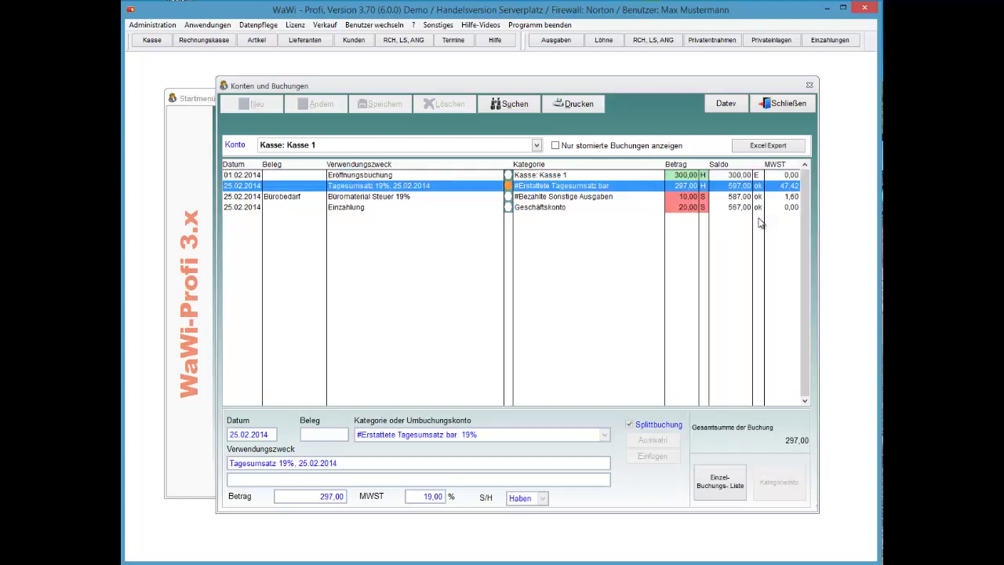
{"action": "key", "text": "Down"}
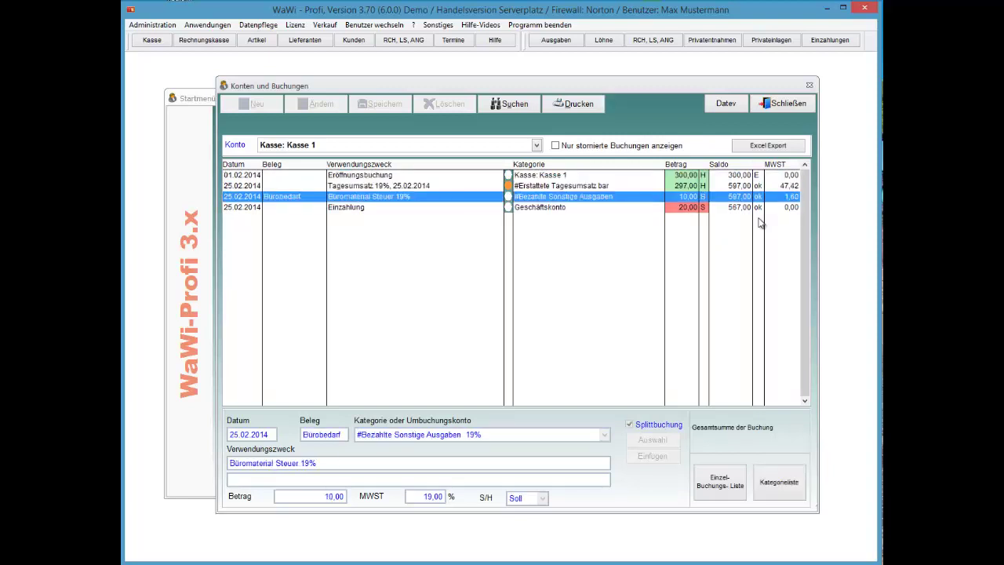
{"action": "key", "text": "Down"}
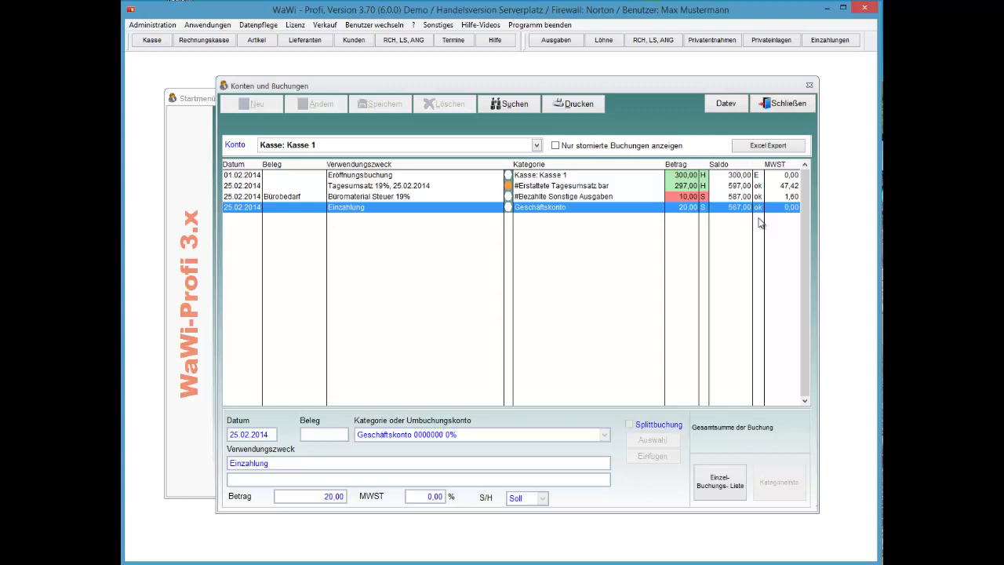
Close the bookings and open the form for incoming invoices and expenses (Eingangsrechnungen/Ausgaben)
{"action": "left_click", "coordinate": [782, 103]}
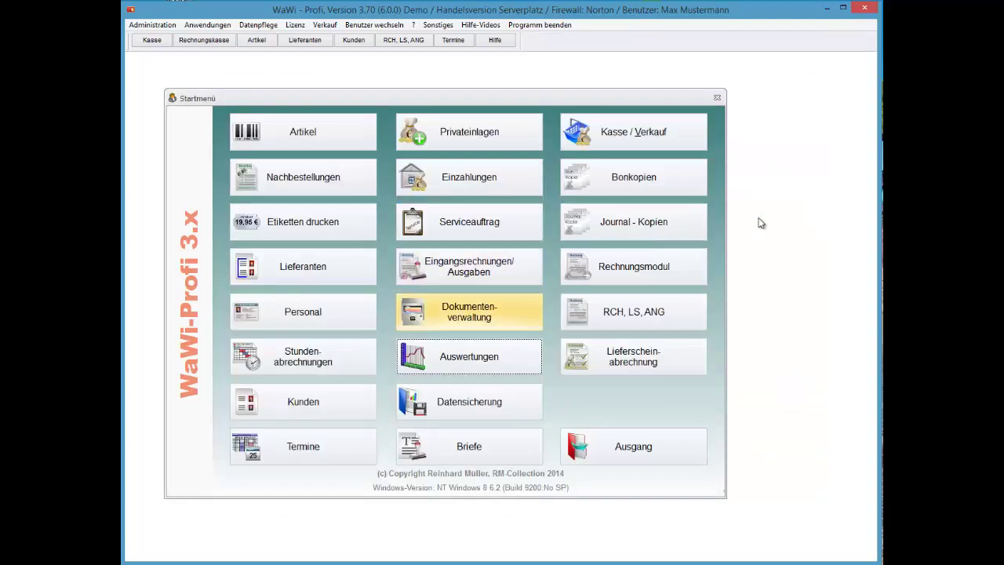
{"action": "key", "text": "Up"}
{"action": "key", "text": "Return"}
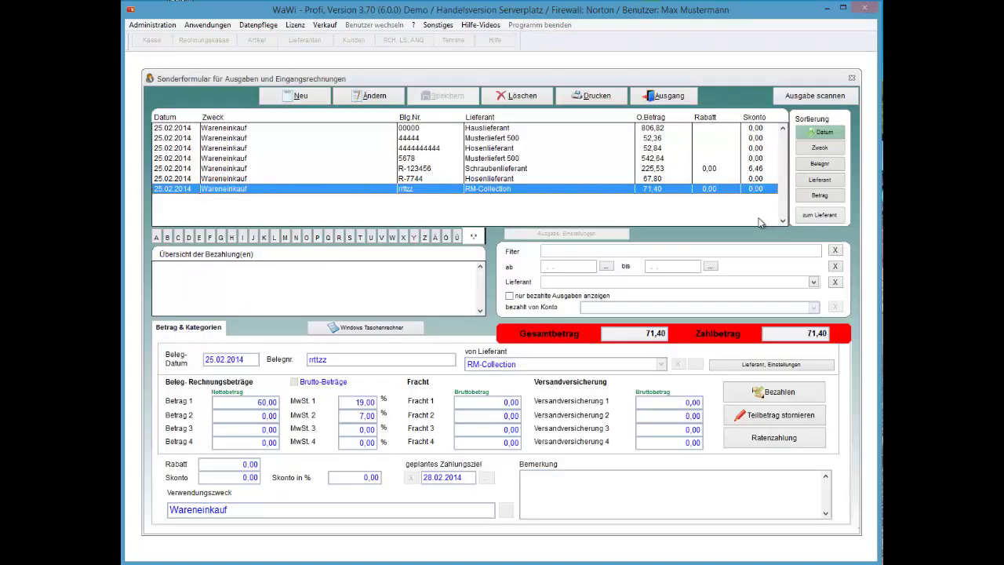